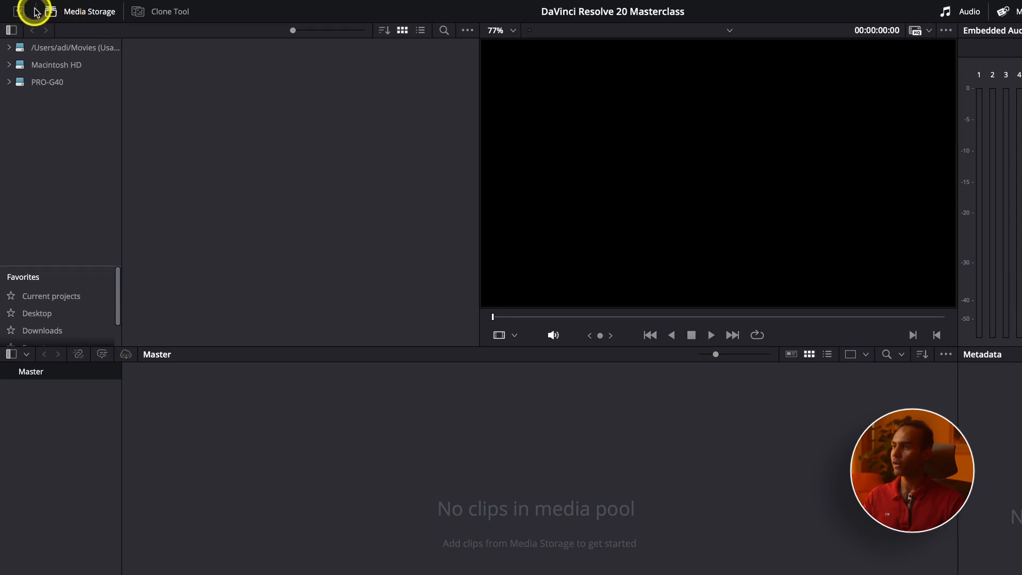
Step: Hide and restore Media Storage, and switch it to full height and back
{"action": "left_click", "coordinate": [90, 13]}
{"action": "left_click", "coordinate": [88, 14]}
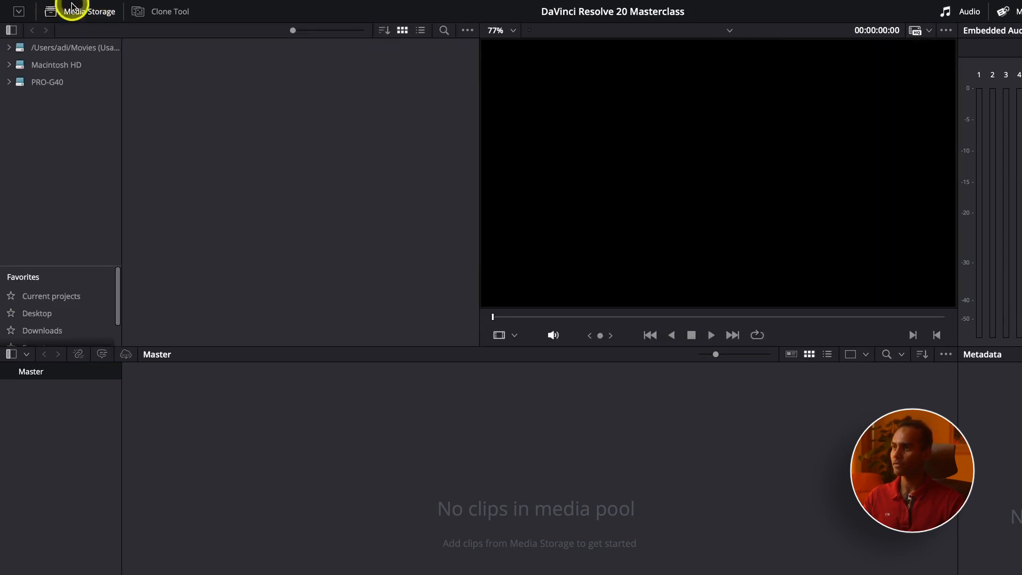
{"action": "left_click", "coordinate": [17, 13]}
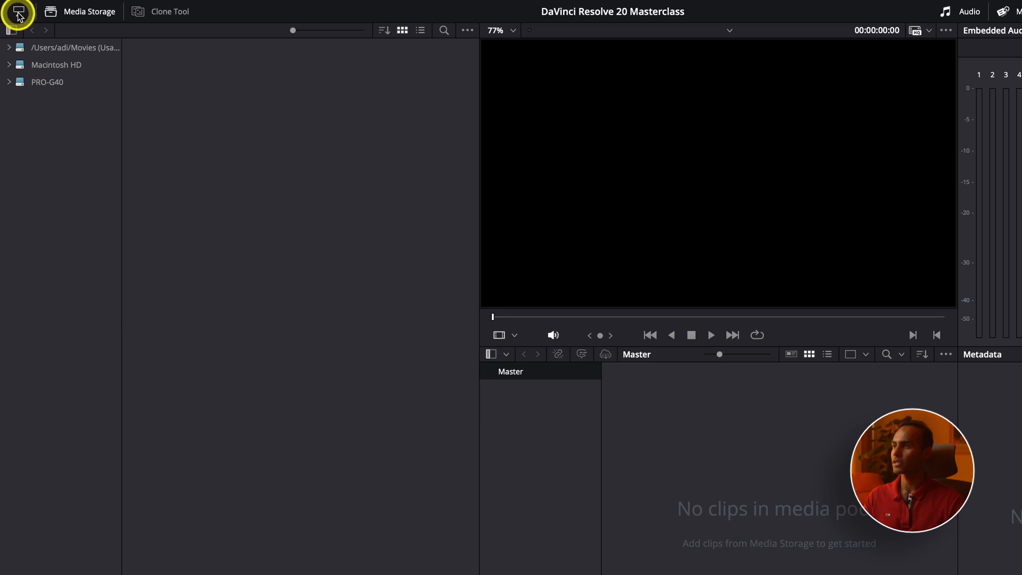
{"action": "left_click", "coordinate": [18, 13]}
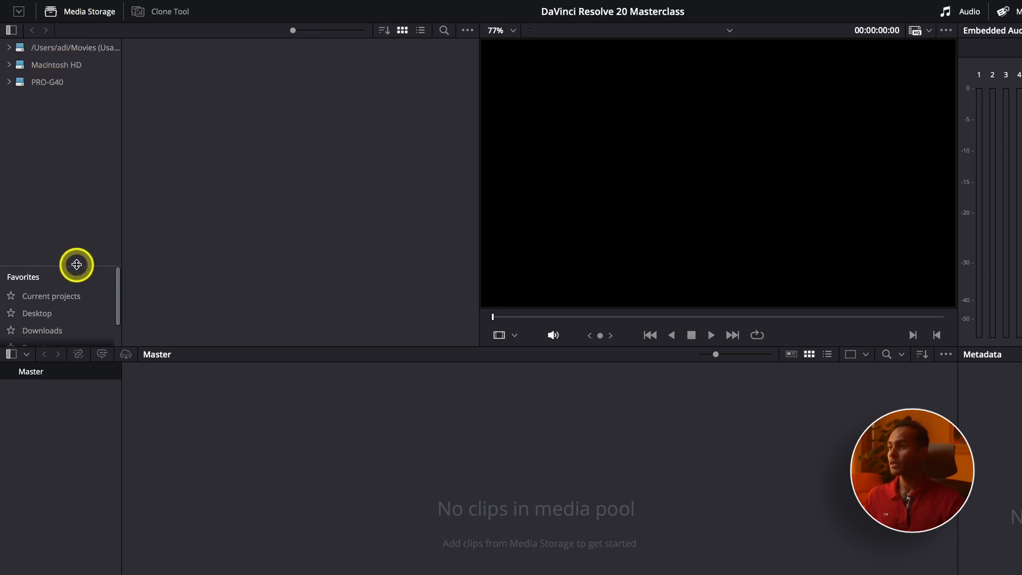
Step: Enlarge the Favorites area of Media Storage and look at the folder options for iPhone Filmmaking V2 on the PRO-G40 drive
{"action": "left_click_drag", "start_coordinate": [76, 265], "coordinate": [82, 168]}
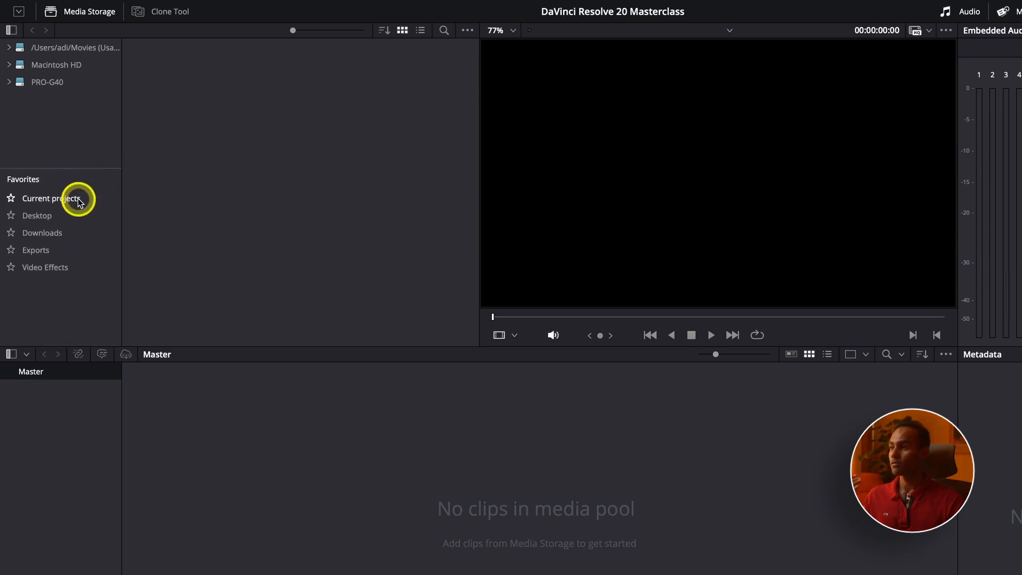
{"action": "left_click", "coordinate": [63, 75]}
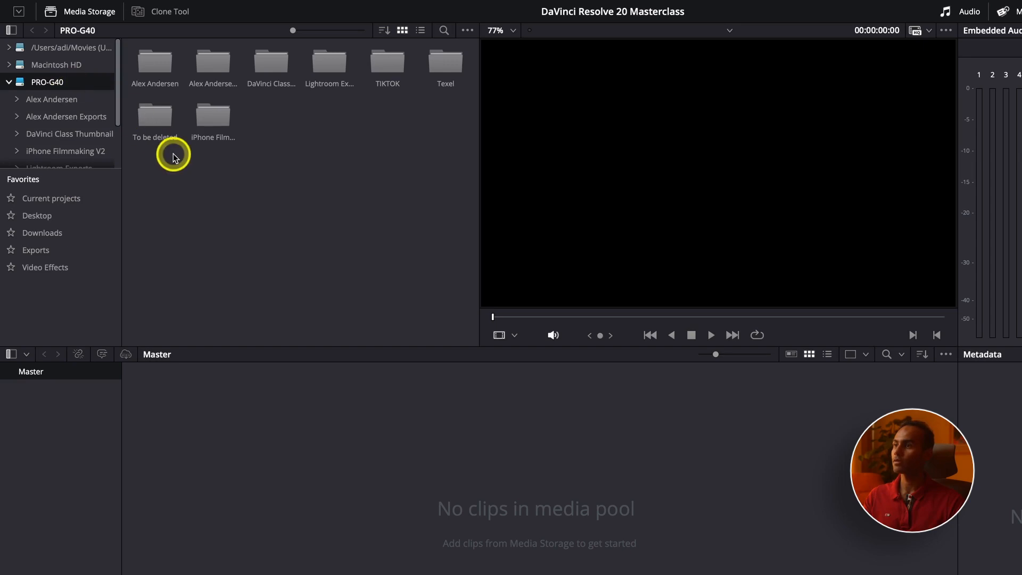
{"action": "left_click", "coordinate": [213, 120]}
{"action": "right_click", "coordinate": [213, 120]}
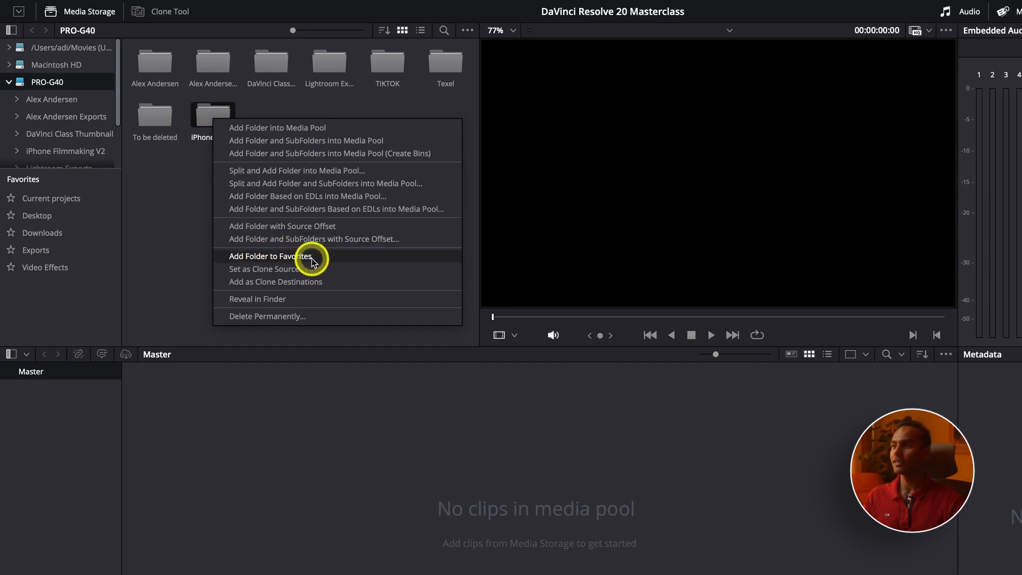
{"action": "left_click", "coordinate": [51, 294]}
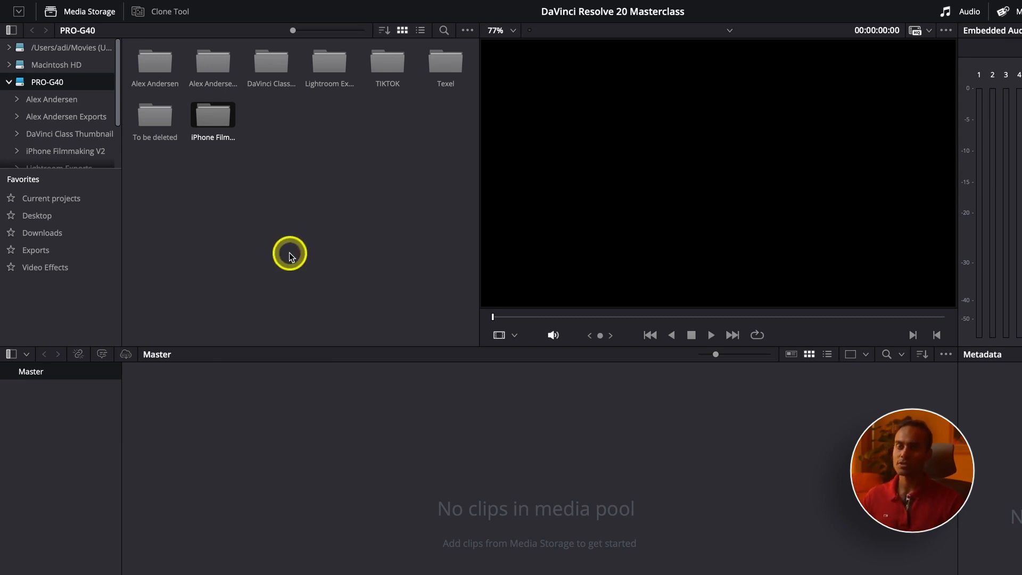
Step: Hide and restore the Embedded Audio meters and the Metadata panel one after the other
{"action": "left_click", "coordinate": [965, 13]}
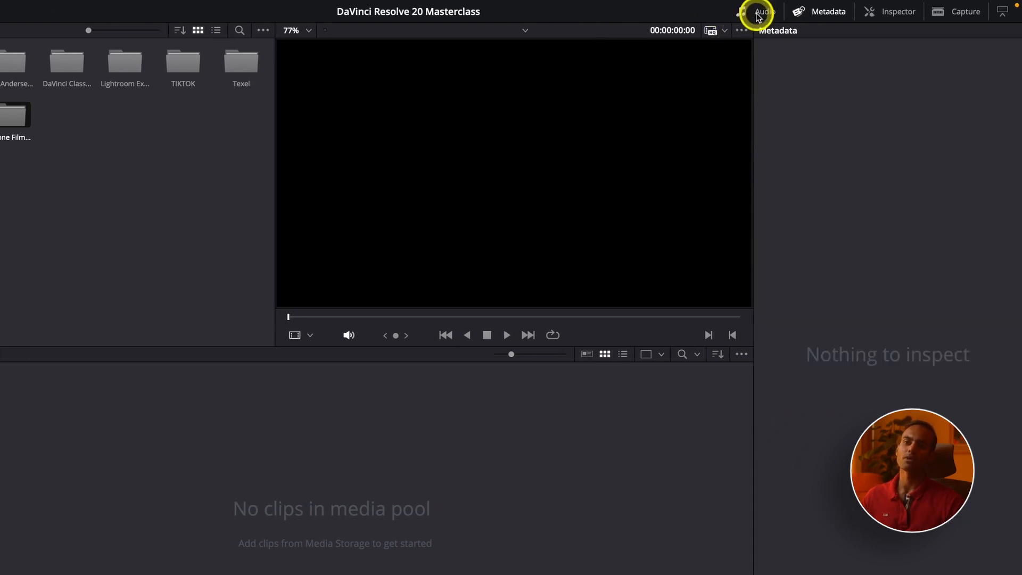
{"action": "left_click", "coordinate": [759, 15]}
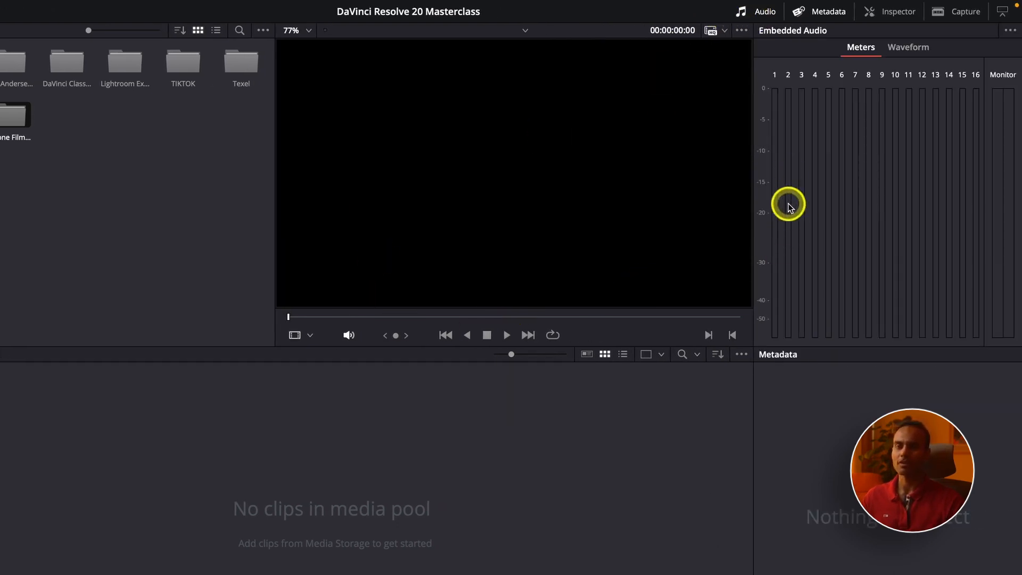
{"action": "left_click", "coordinate": [836, 11]}
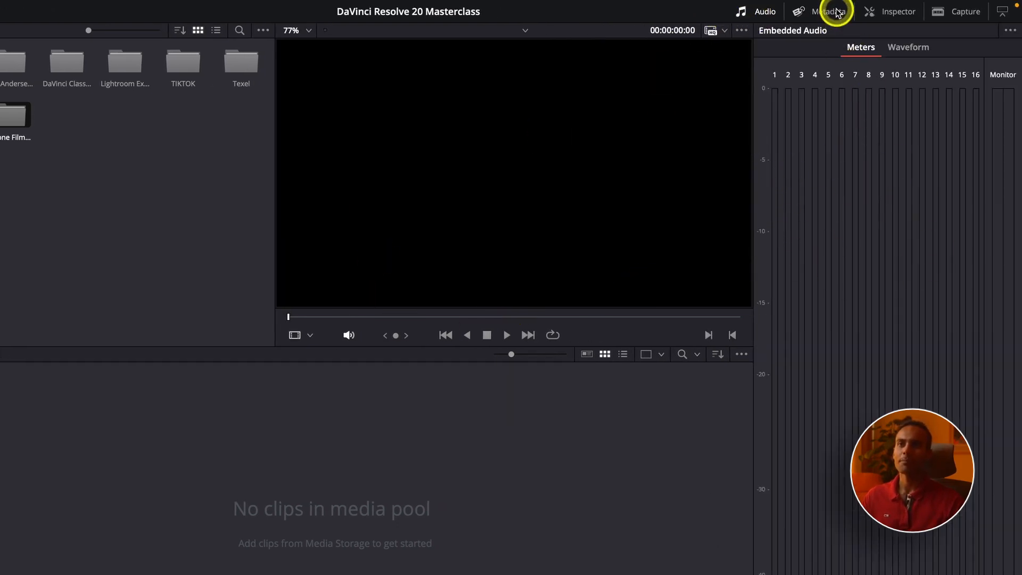
{"action": "left_click", "coordinate": [837, 12]}
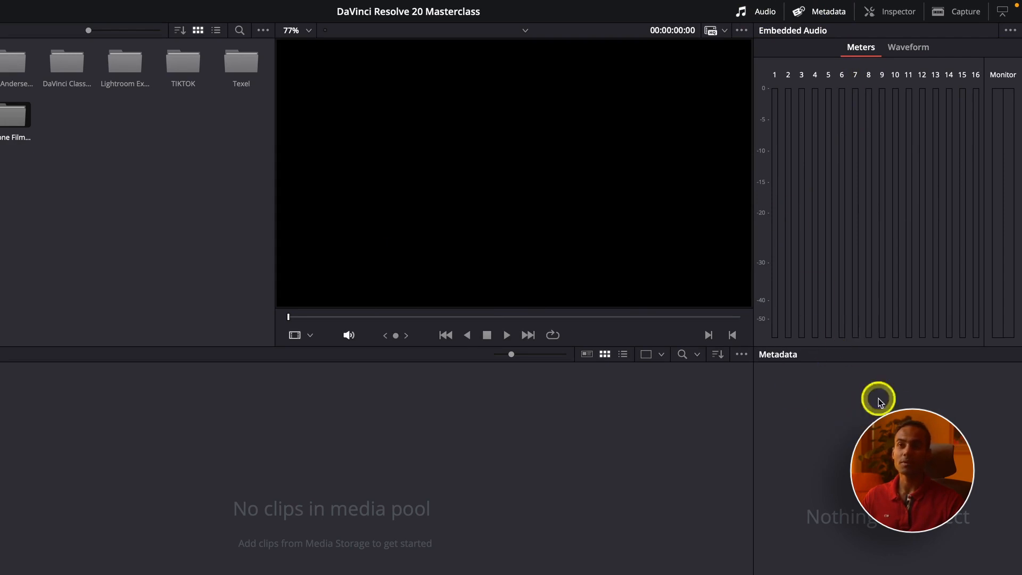
Step: Try the Inspector, and set the side area to show Video Capture above the Embedded Audio meters
{"action": "left_click", "coordinate": [892, 11]}
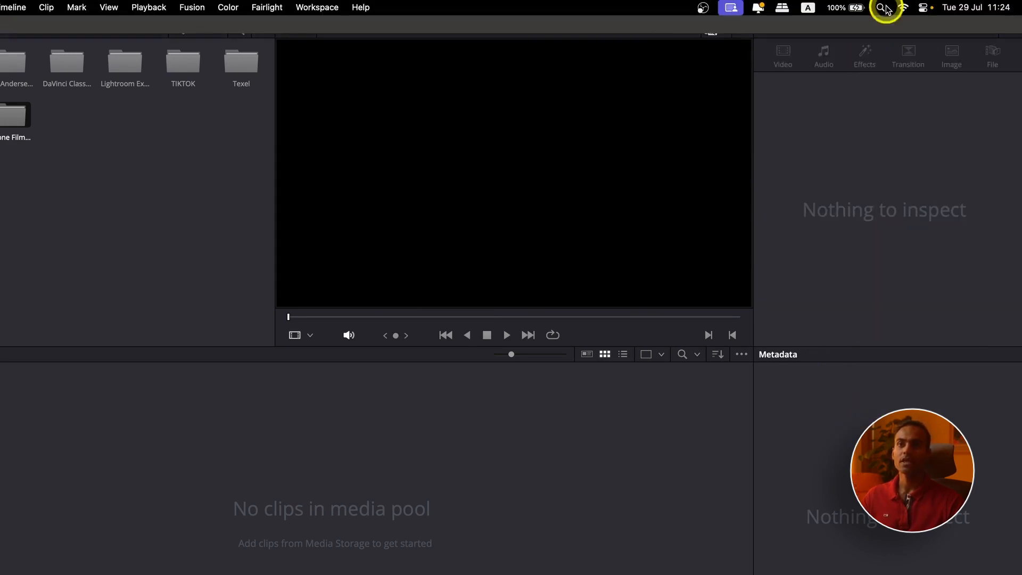
{"action": "left_click", "coordinate": [905, 16]}
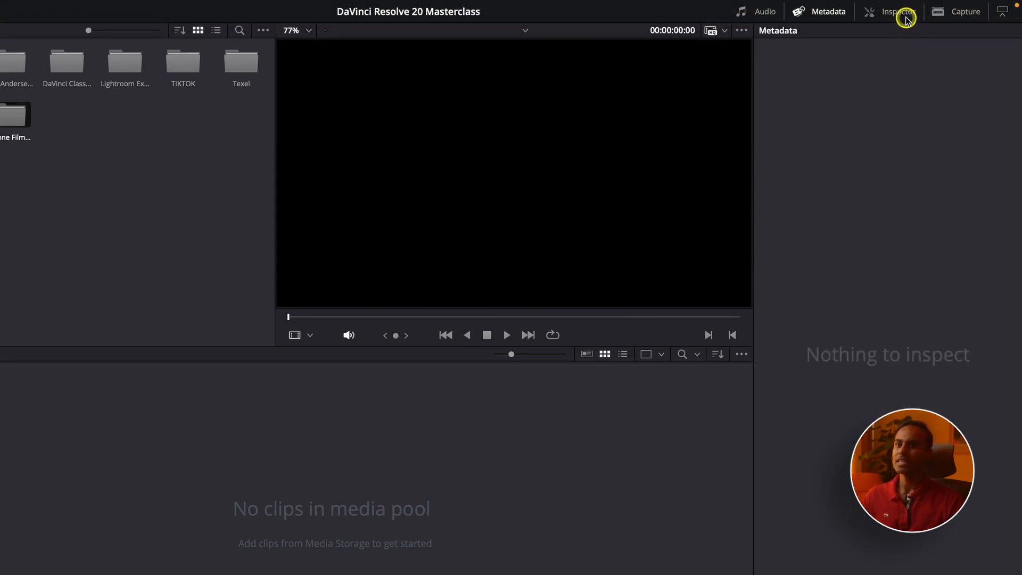
{"action": "left_click", "coordinate": [905, 18]}
{"action": "left_click", "coordinate": [966, 15]}
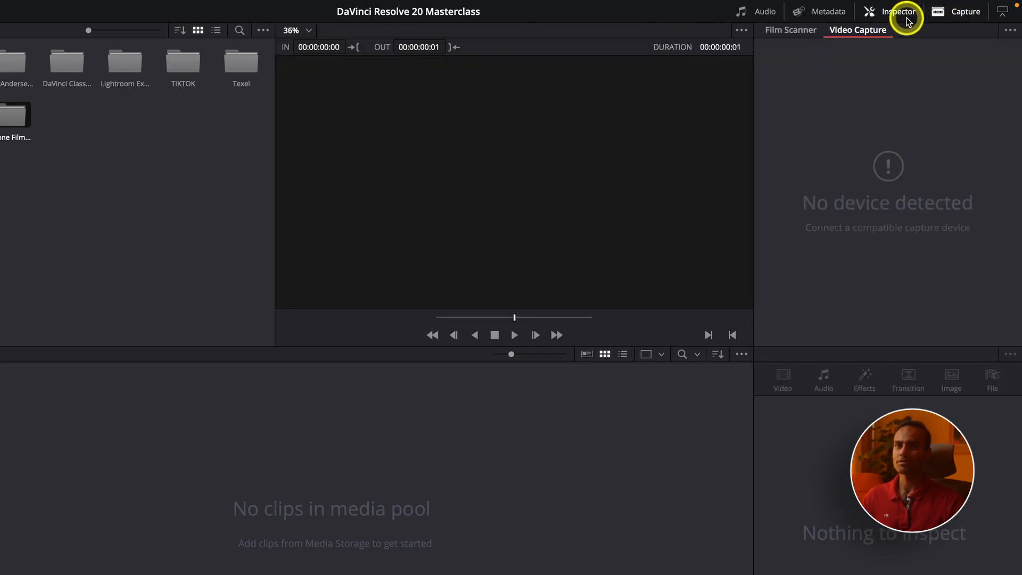
{"action": "left_click", "coordinate": [770, 18]}
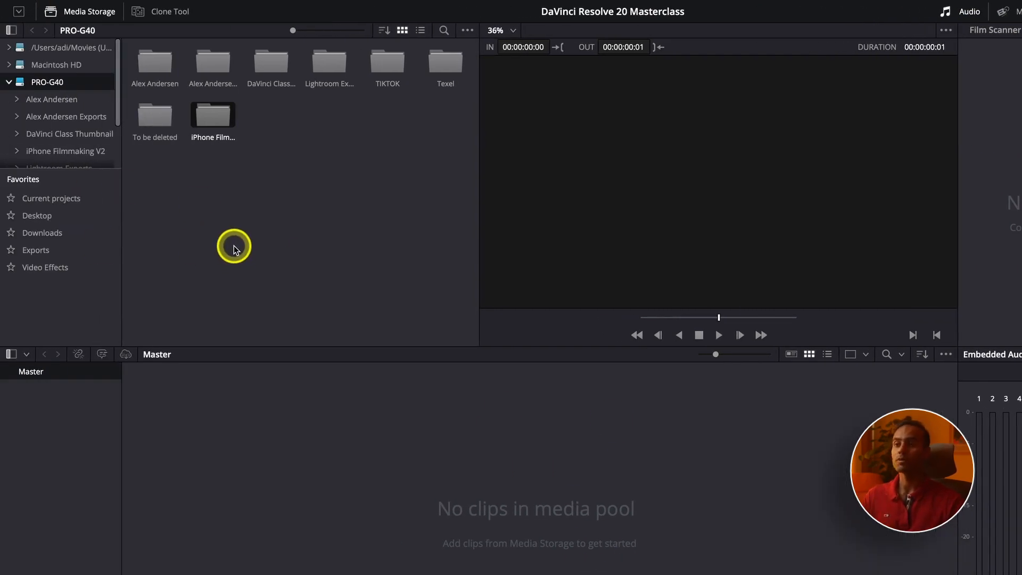
Step: Show the Current projects favorite as a list with a wider File Name column and open the DaVinci Resolve 20 Edit Project folder
{"action": "left_click", "coordinate": [75, 202]}
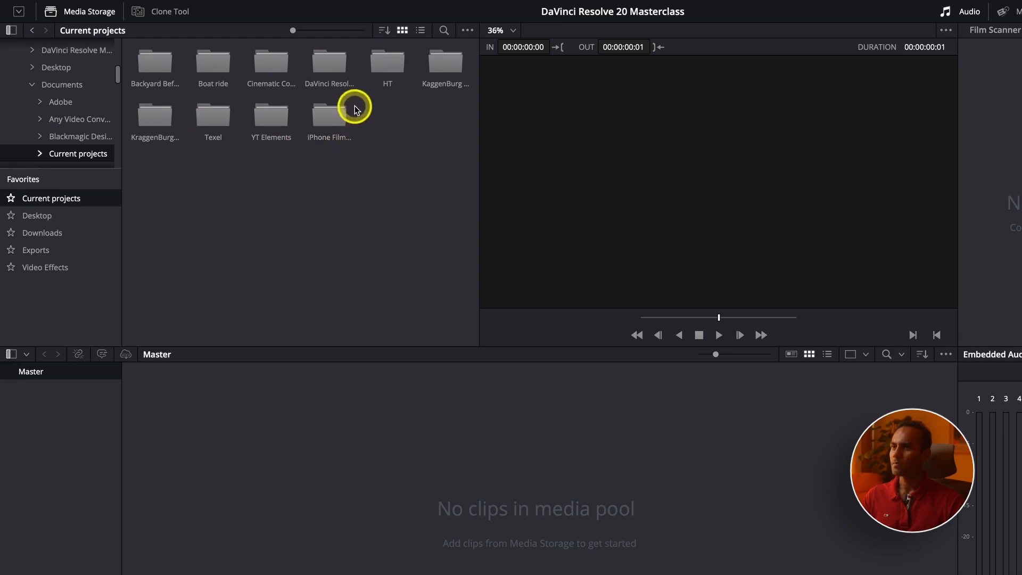
{"action": "left_click", "coordinate": [421, 32]}
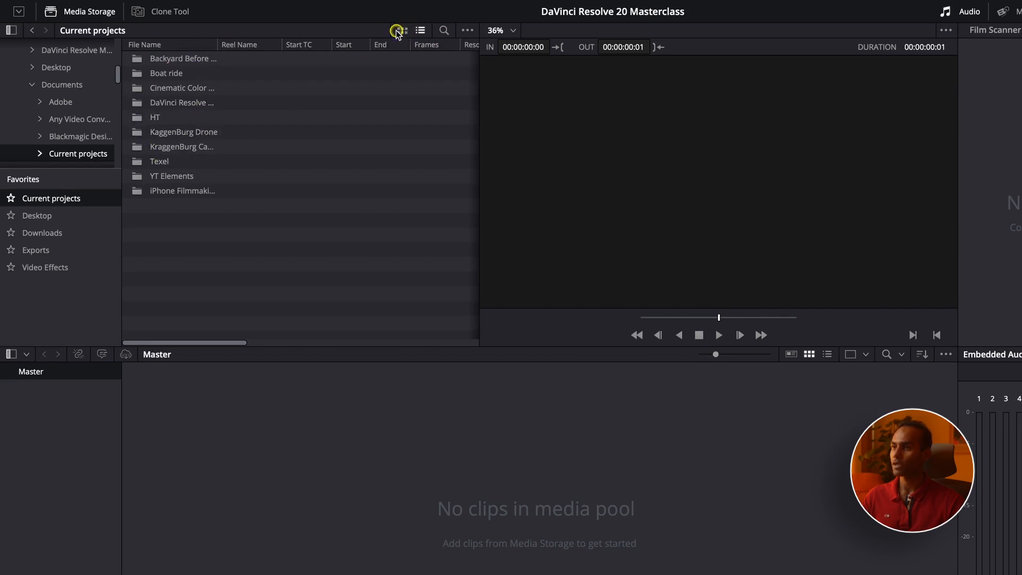
{"action": "left_click", "coordinate": [397, 31]}
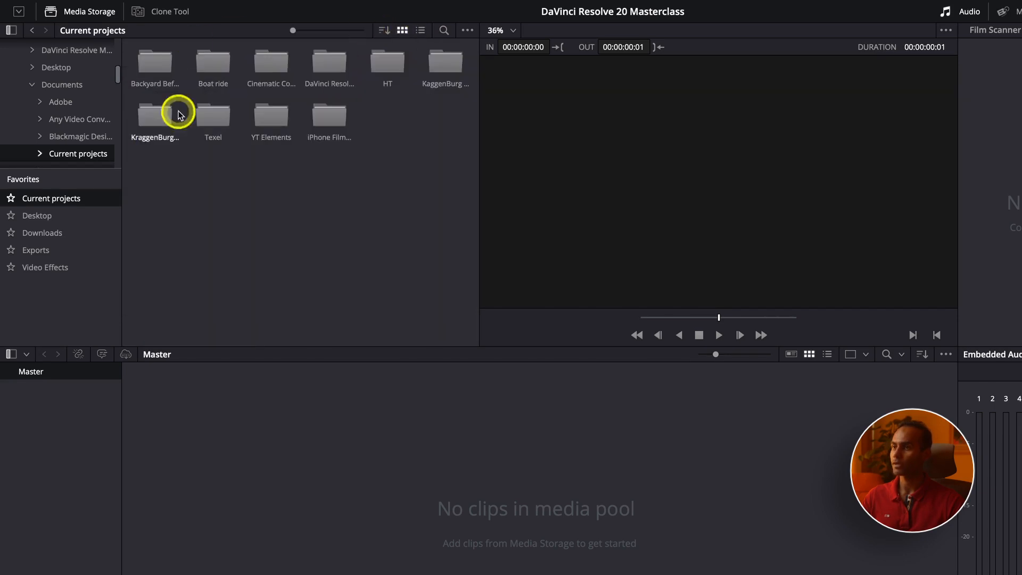
{"action": "left_click", "coordinate": [421, 30]}
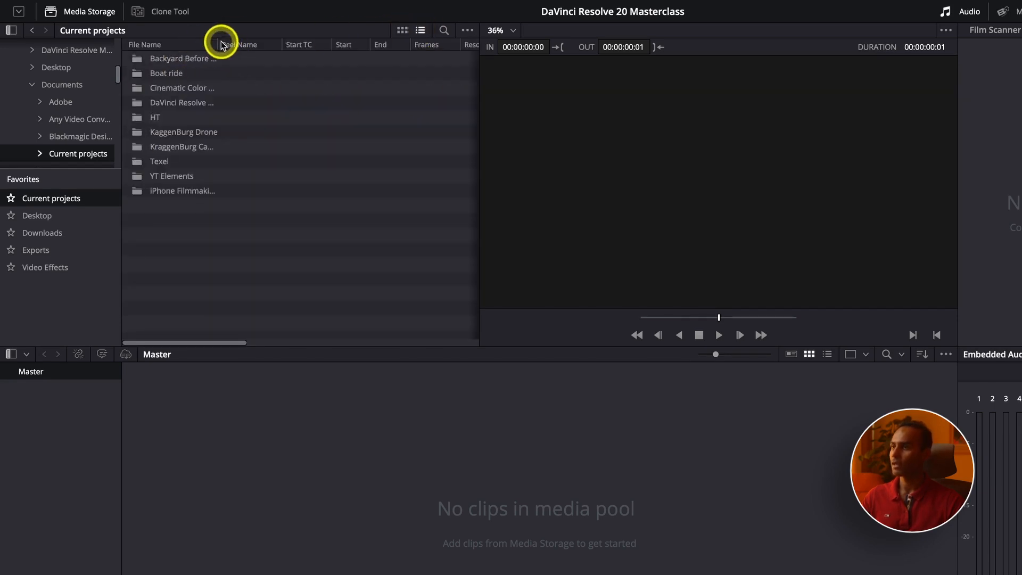
{"action": "left_click_drag", "start_coordinate": [219, 42], "coordinate": [274, 42]}
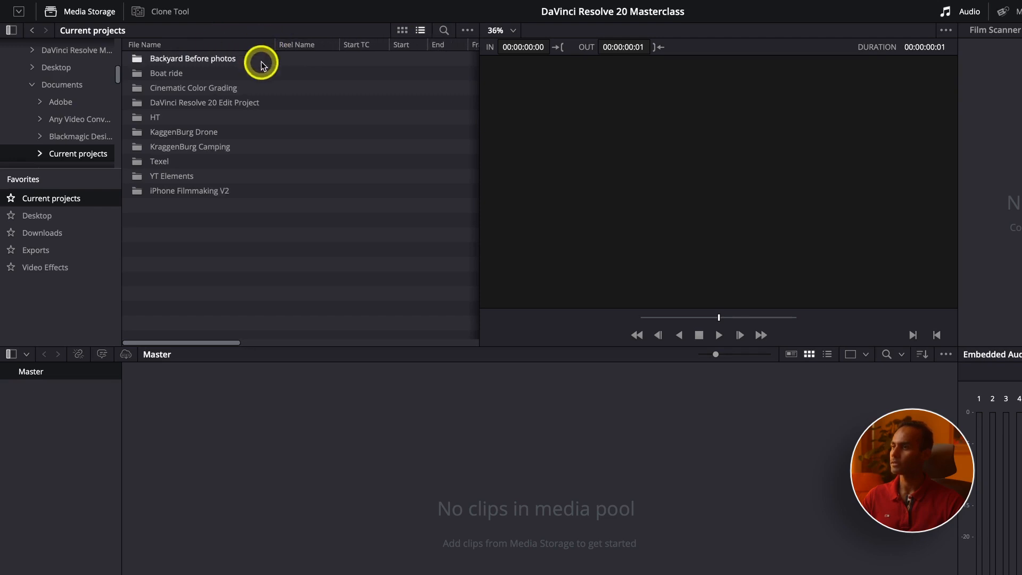
{"action": "double_click", "coordinate": [197, 105]}
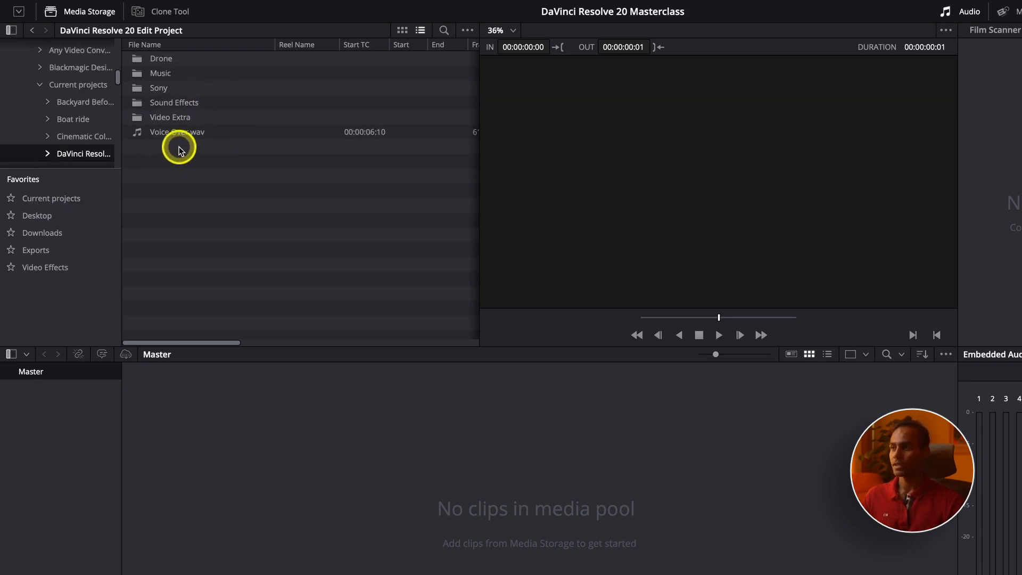
Step: Import all project folders and Voice Over.wav directly into the media pool's clip area
{"action": "left_click_drag", "start_coordinate": [164, 169], "coordinate": [183, 46]}
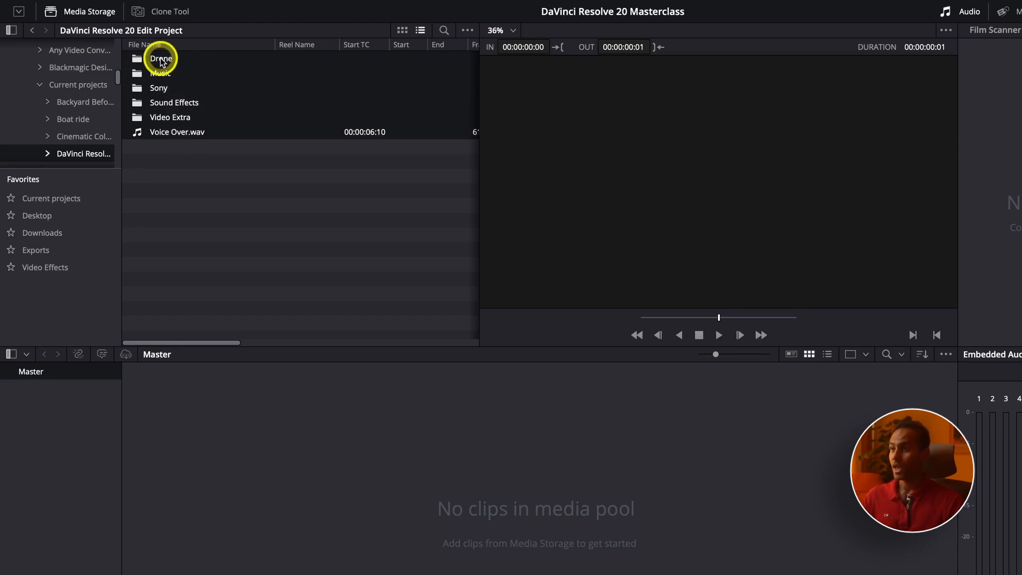
{"action": "left_click_drag", "start_coordinate": [162, 63], "coordinate": [293, 441]}
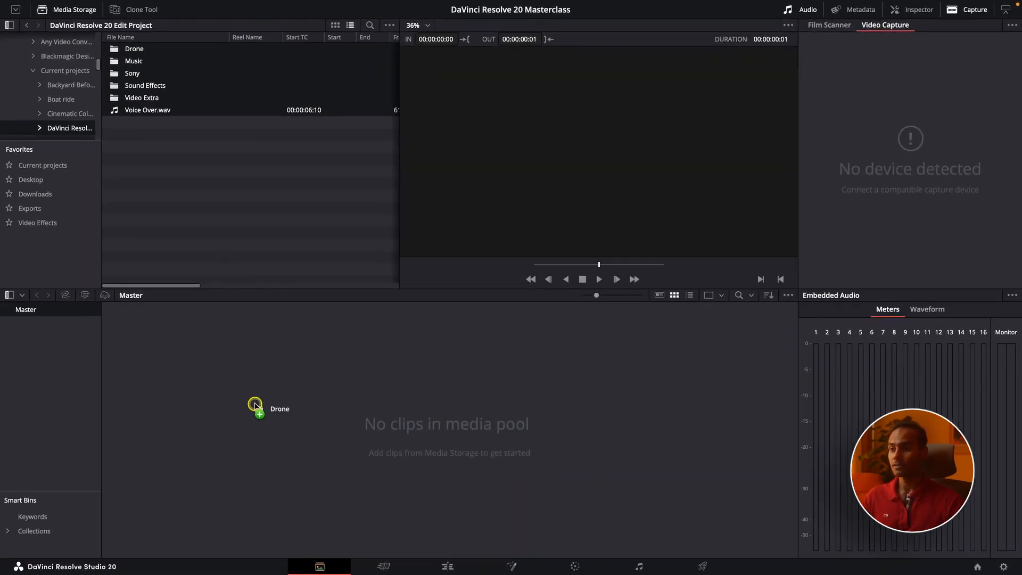
{"action": "left_click_drag", "start_coordinate": [255, 405], "coordinate": [254, 405]}
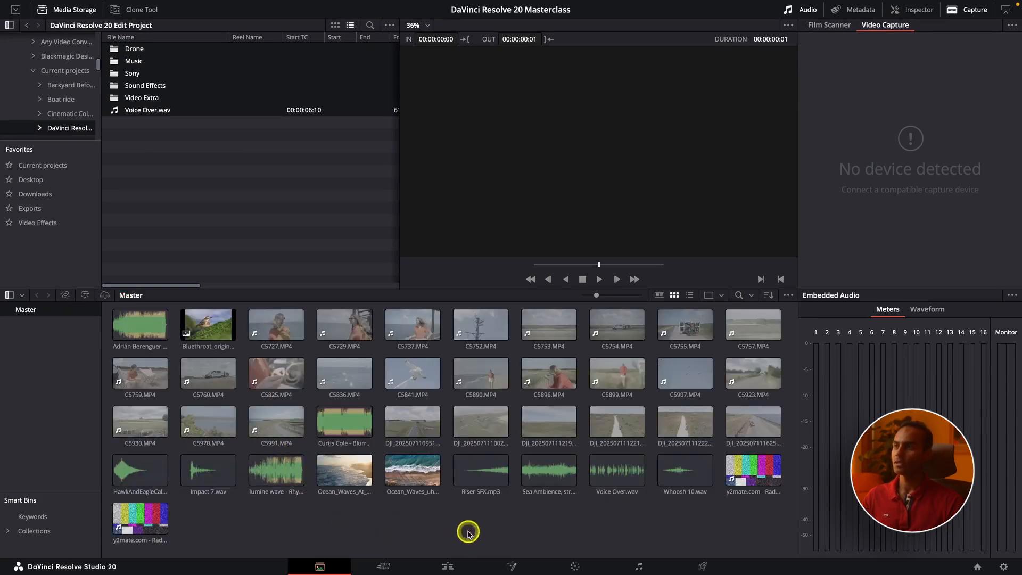
Step: Look inside the Drone source folder, return to the project folder, and undo the media import
{"action": "left_click", "coordinate": [180, 135]}
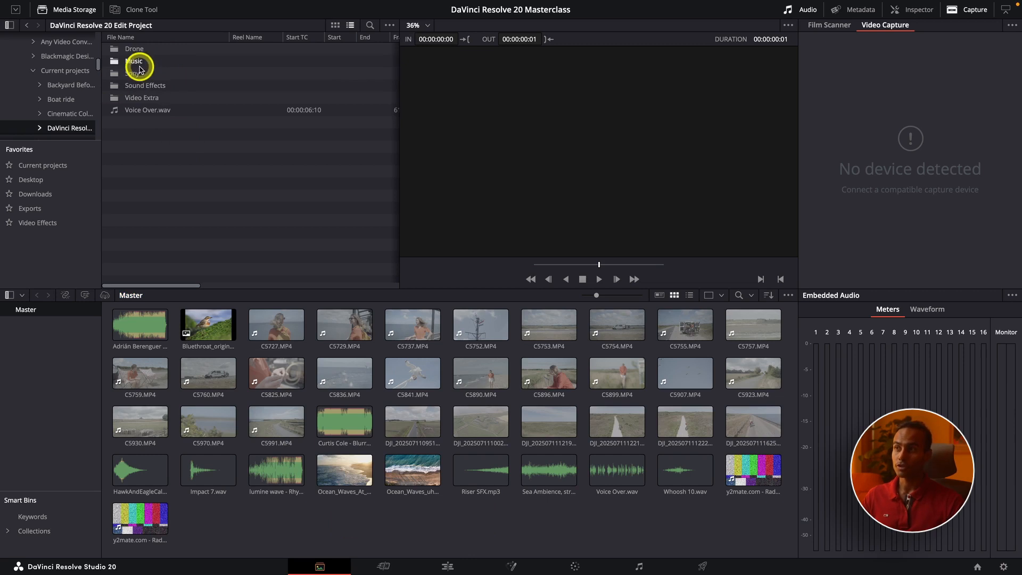
{"action": "double_click", "coordinate": [137, 48]}
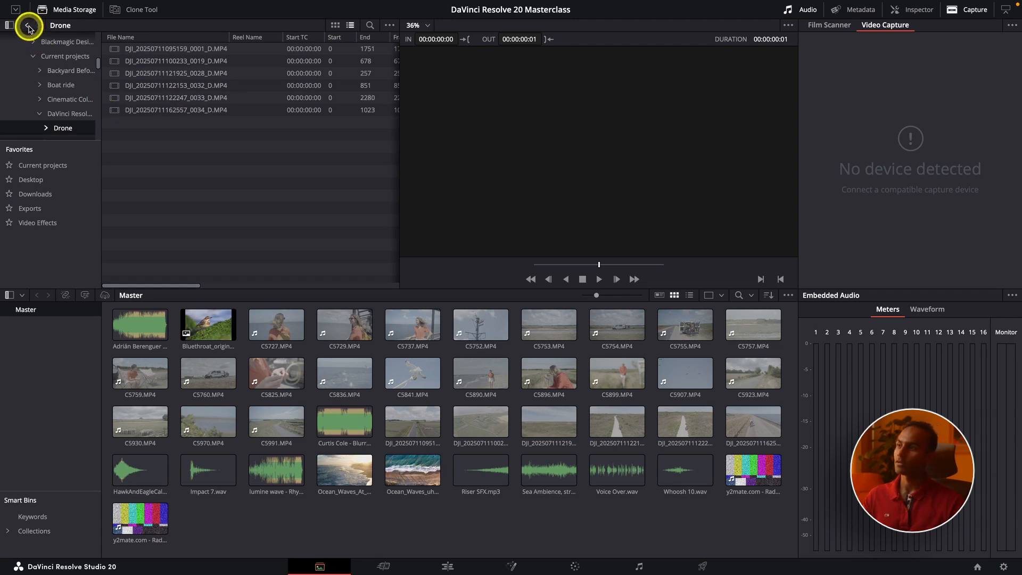
{"action": "left_click", "coordinate": [28, 27]}
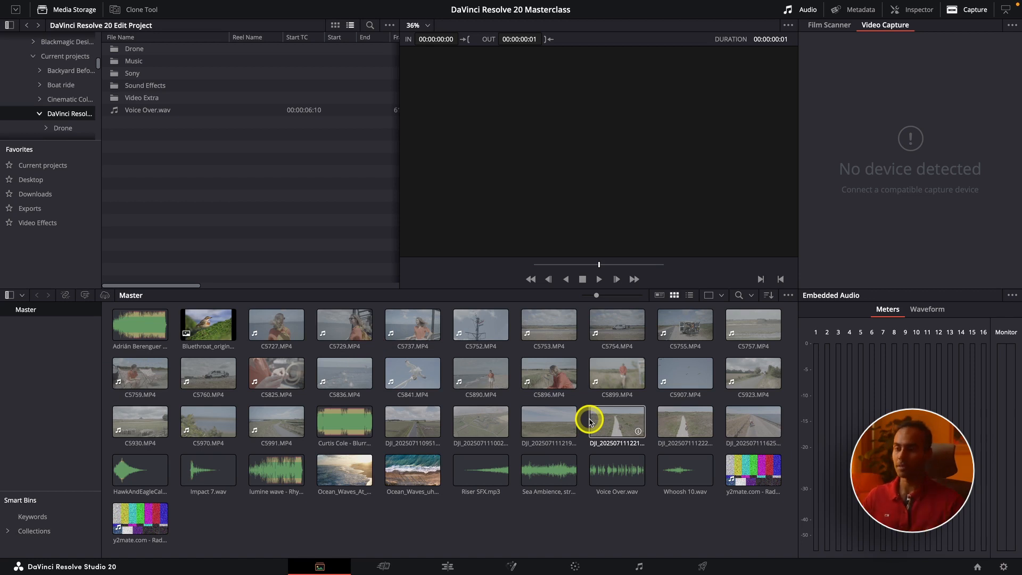
{"action": "key", "text": "super+z"}
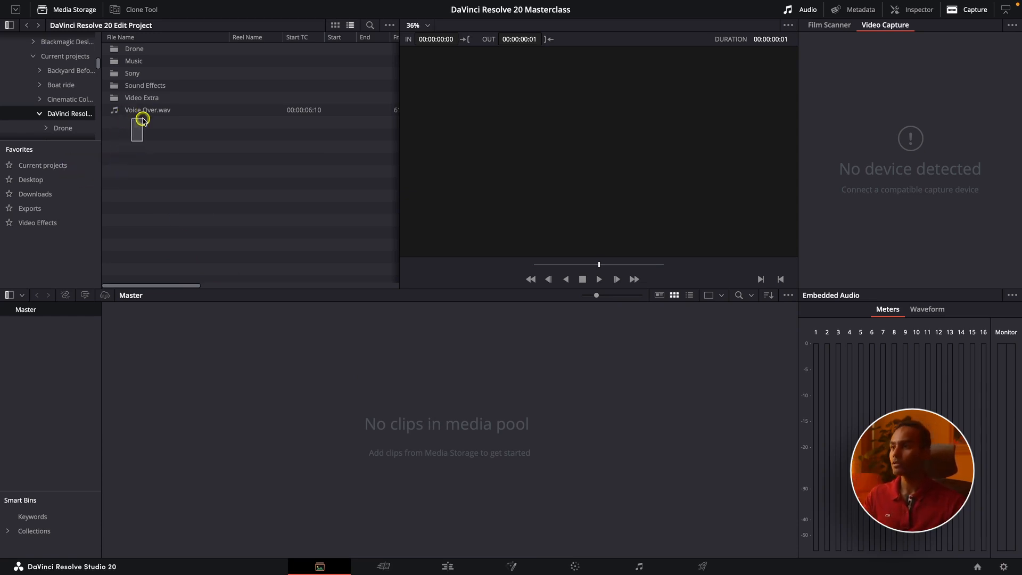
Step: Import all project folders and Voice Over.wav into the Master bin so that each folder becomes its own bin
{"action": "left_click_drag", "start_coordinate": [142, 119], "coordinate": [31, 373]}
{"action": "left_click", "coordinate": [31, 373]}
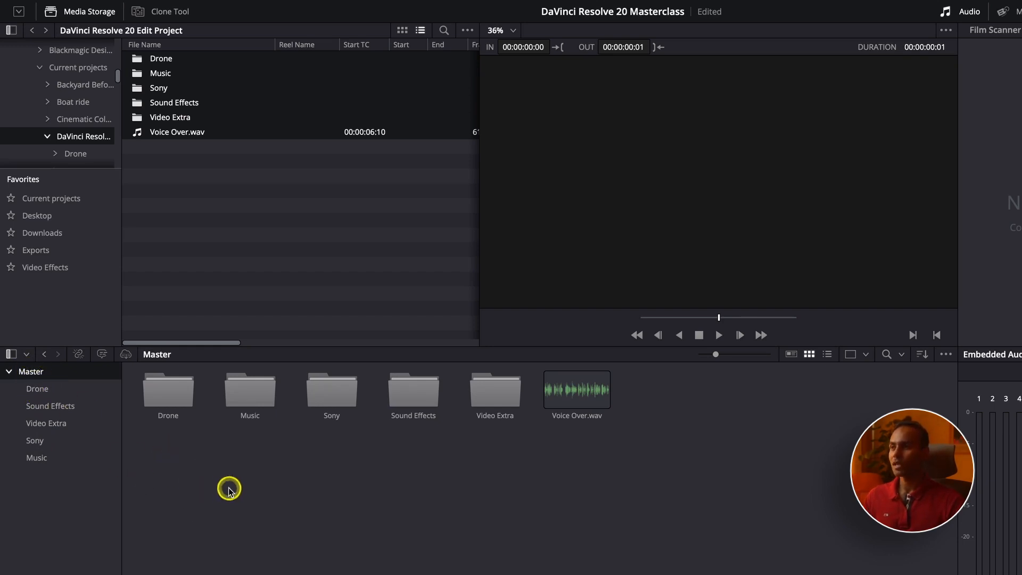
{"action": "left_click", "coordinate": [240, 231]}
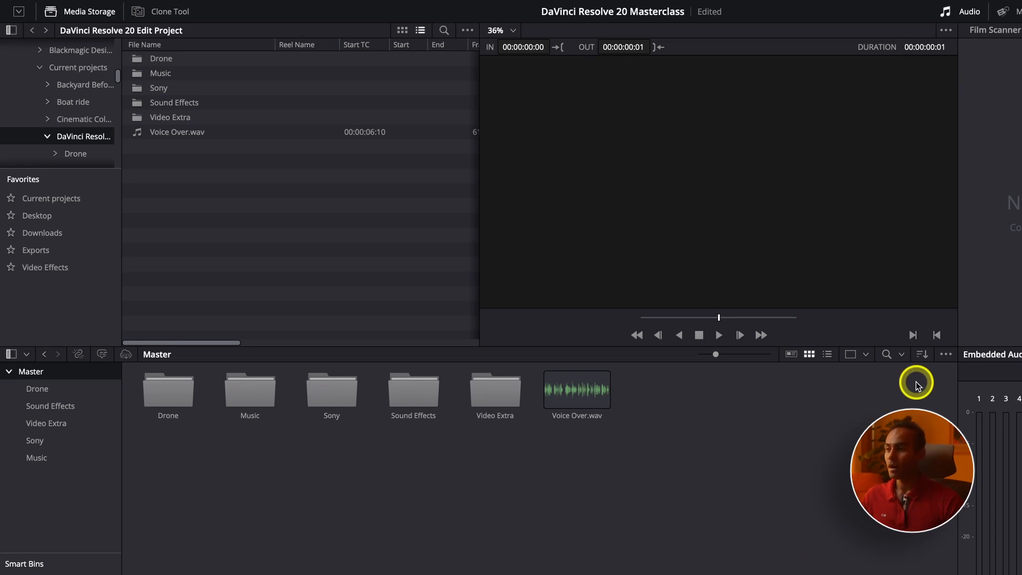
Step: Show Power Bins and hide Smart Bins in the media pool, and enlarge the Power Bins area
{"action": "left_click", "coordinate": [946, 354]}
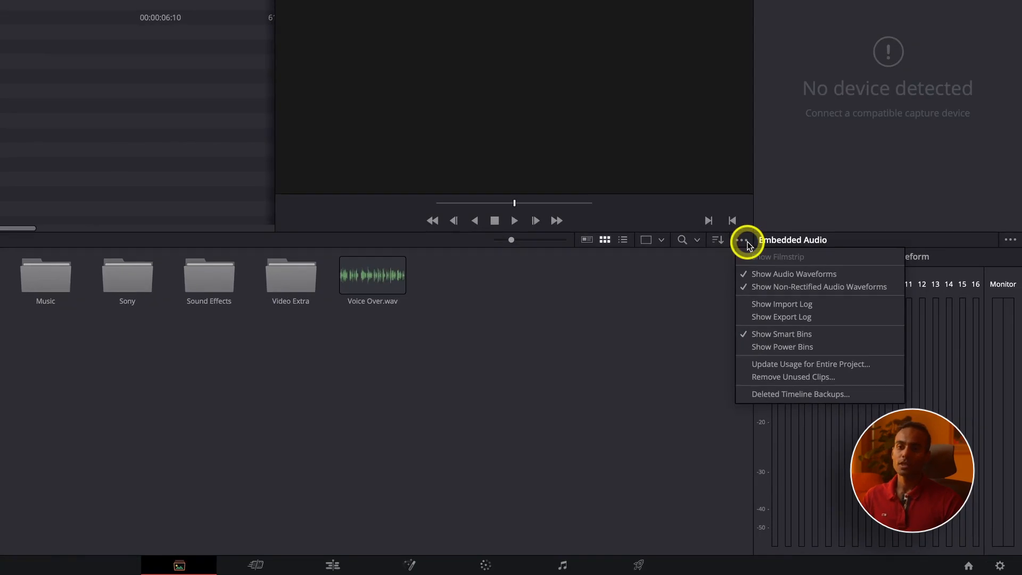
{"action": "left_click", "coordinate": [789, 346]}
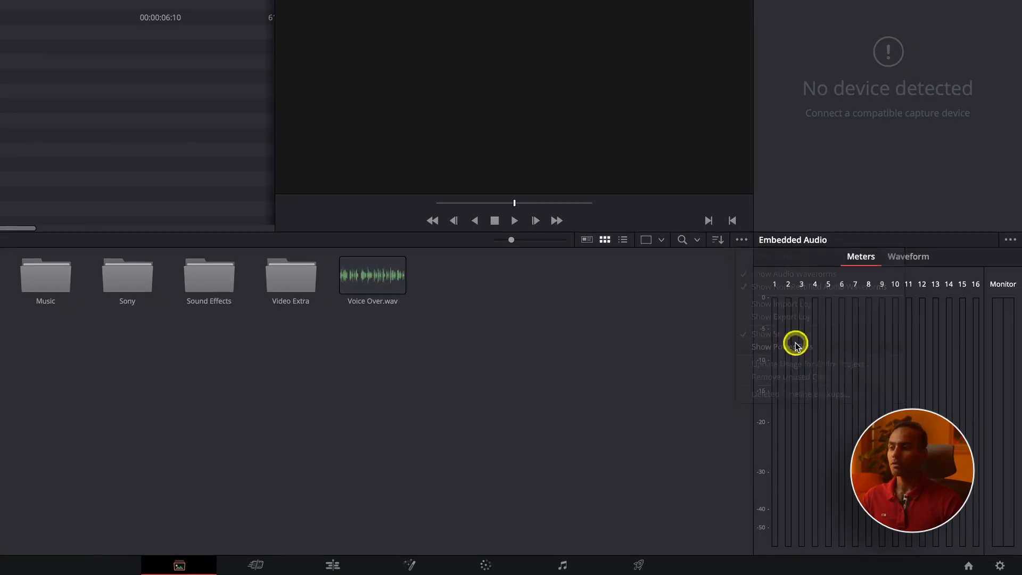
{"action": "left_click", "coordinate": [741, 240]}
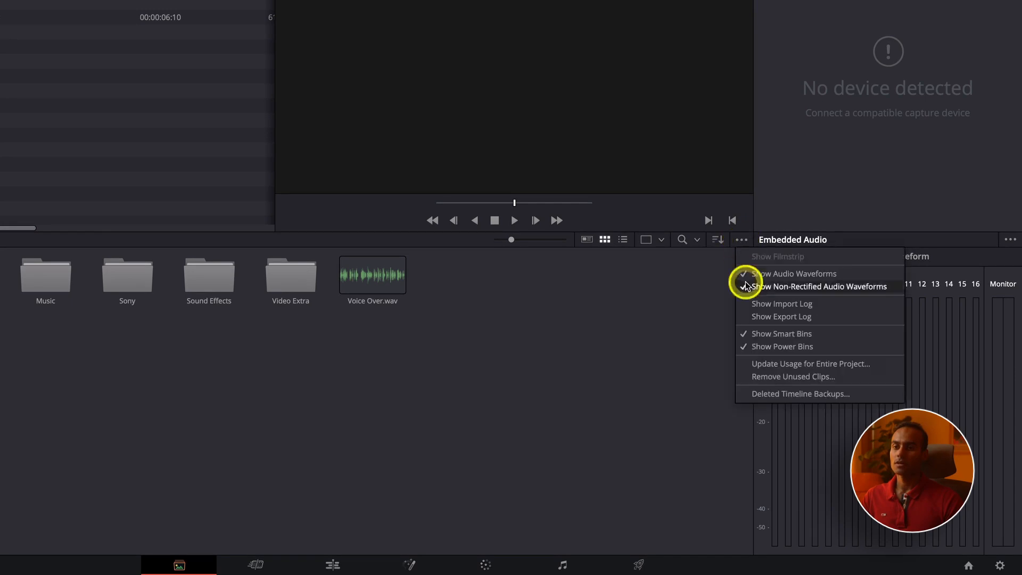
{"action": "left_click", "coordinate": [775, 334]}
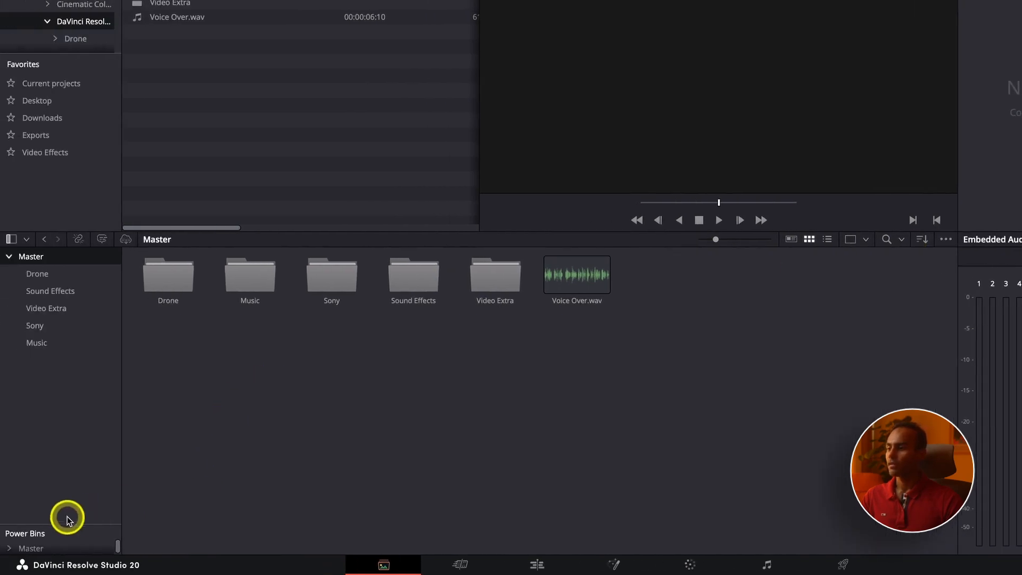
{"action": "left_click_drag", "start_coordinate": [64, 523], "coordinate": [96, 367]}
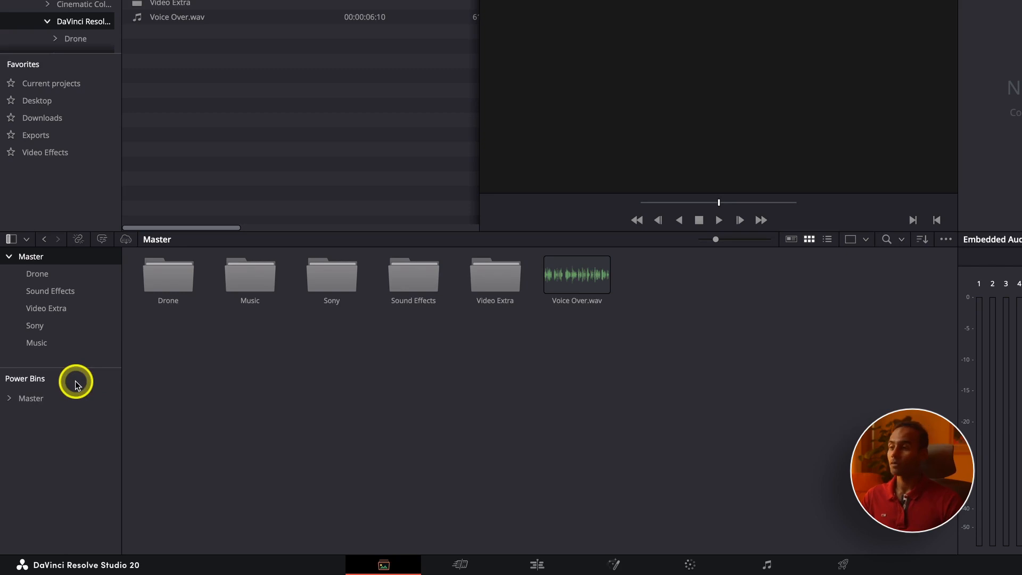
Step: Open the Power Bins Master bin and look through the graphics and meme clips in its PNG & Meme Files bin
{"action": "left_click", "coordinate": [37, 400]}
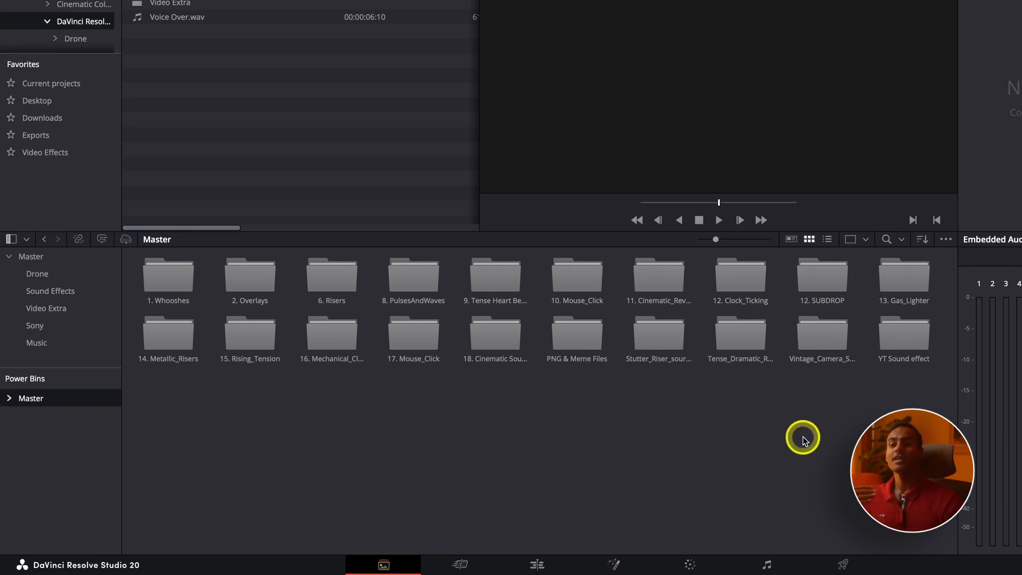
{"action": "double_click", "coordinate": [594, 335]}
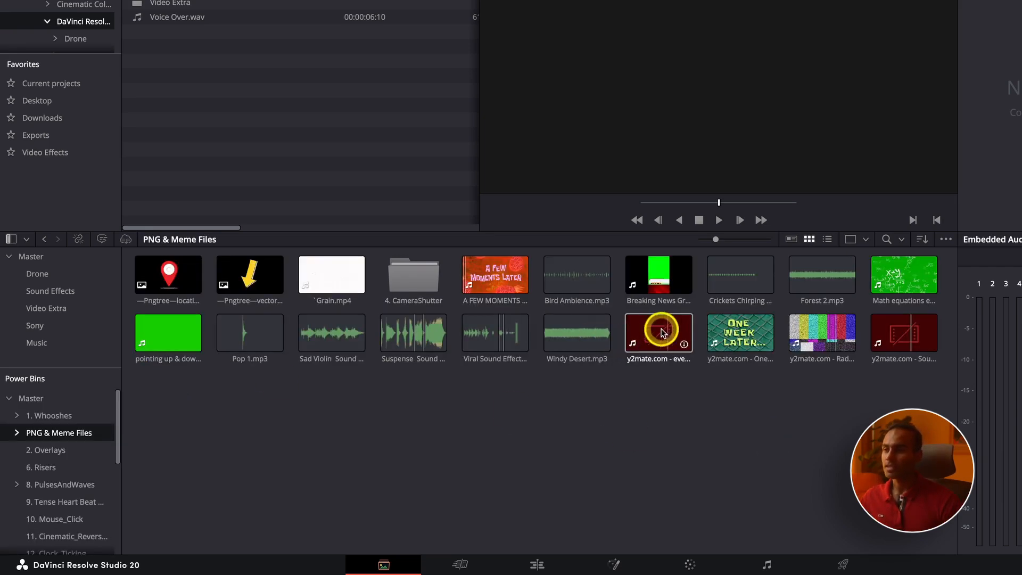
{"action": "left_click", "coordinate": [235, 269]}
{"action": "left_click", "coordinate": [168, 275]}
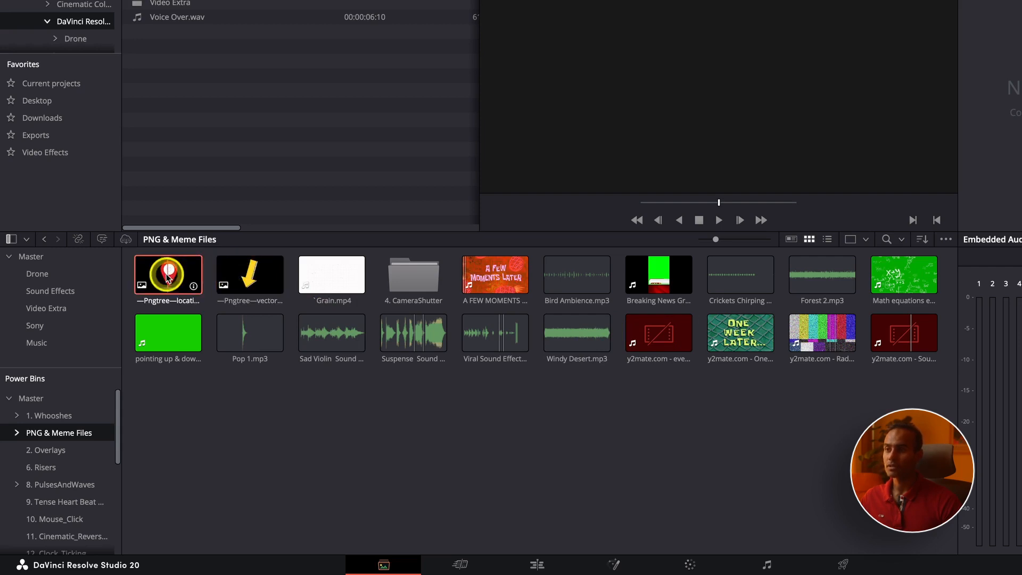
{"action": "left_click", "coordinate": [742, 349]}
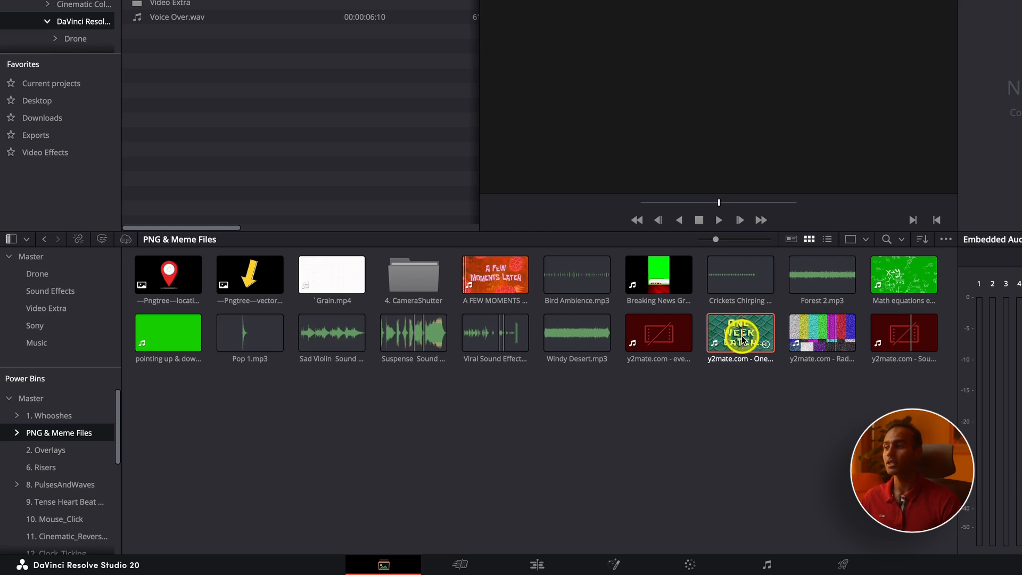
Step: Return to the Power Bins Master bin, select all of its bins together, and clear the selection
{"action": "left_click", "coordinate": [53, 398]}
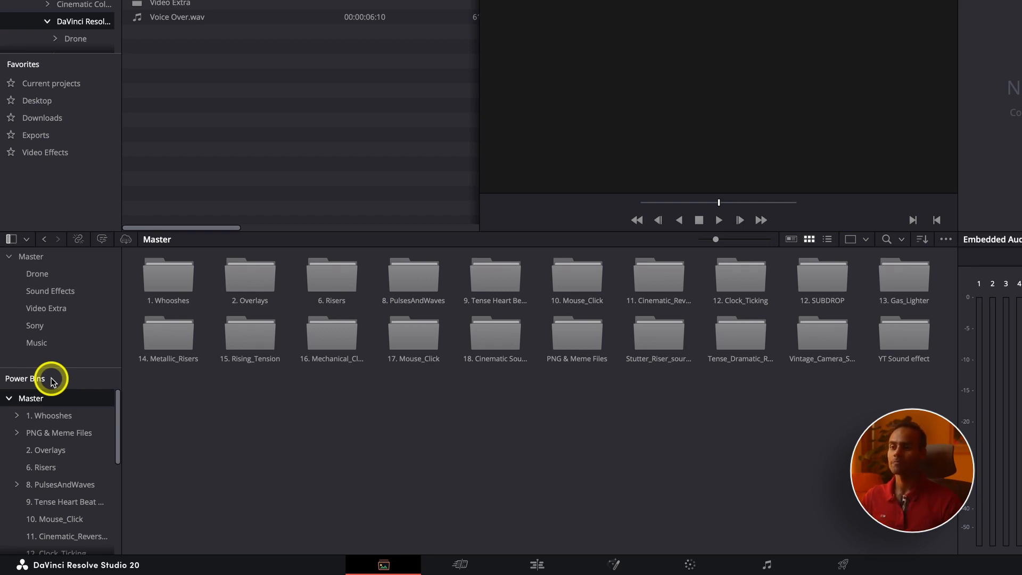
{"action": "left_click_drag", "start_coordinate": [163, 409], "coordinate": [905, 274]}
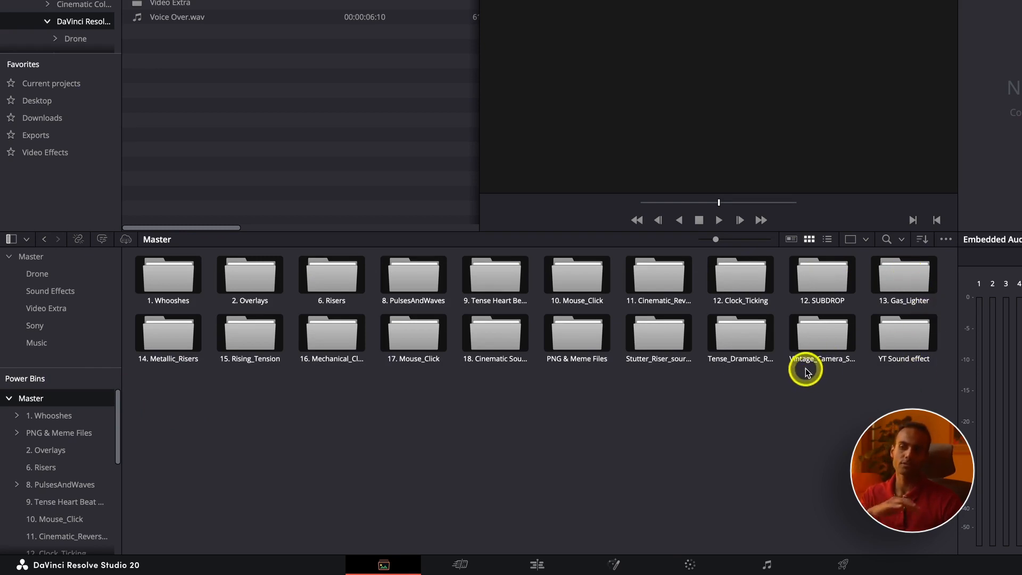
{"action": "left_click", "coordinate": [282, 412]}
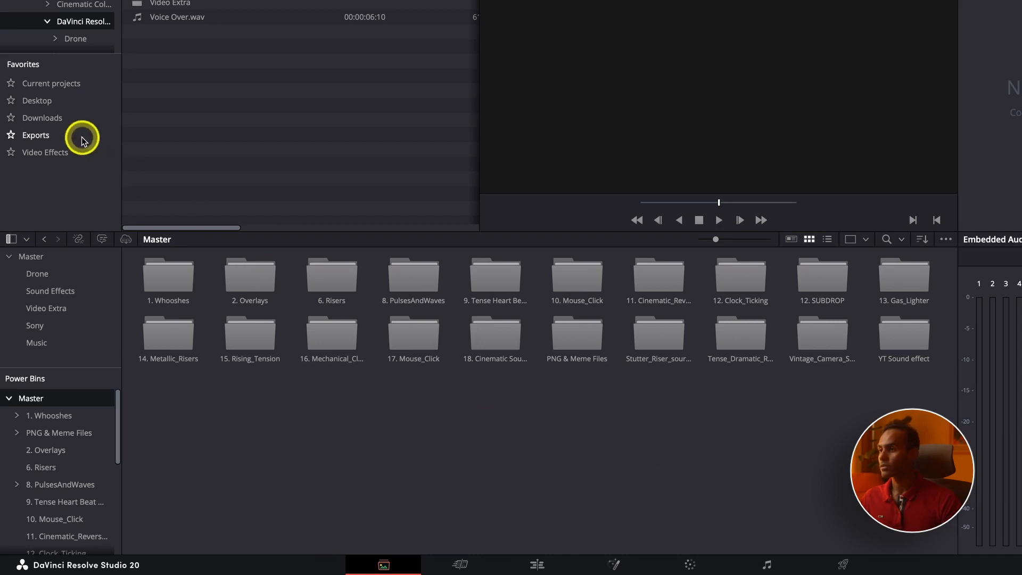
Step: Try adding the 2025 folder from the Video Effects favorite location to the Power Bins as a new bin
{"action": "left_click", "coordinate": [64, 152]}
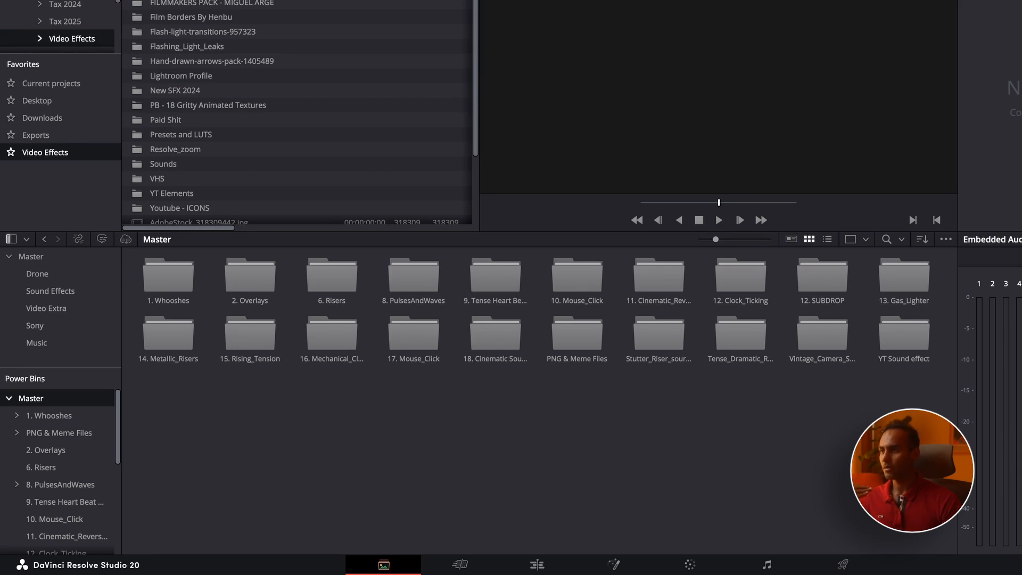
{"action": "left_click_drag", "start_coordinate": [103, 142], "coordinate": [30, 409]}
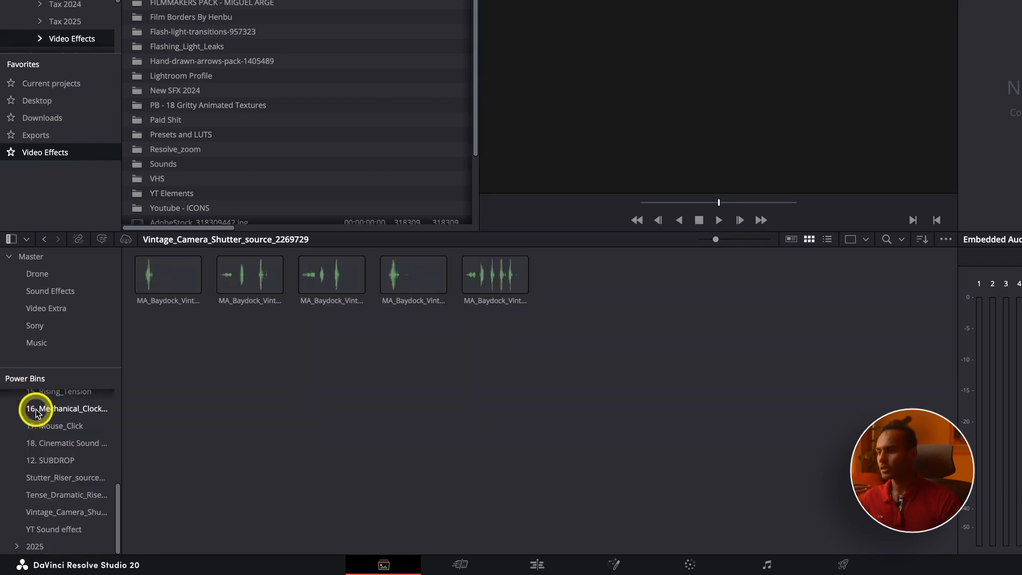
{"action": "left_click", "coordinate": [53, 545]}
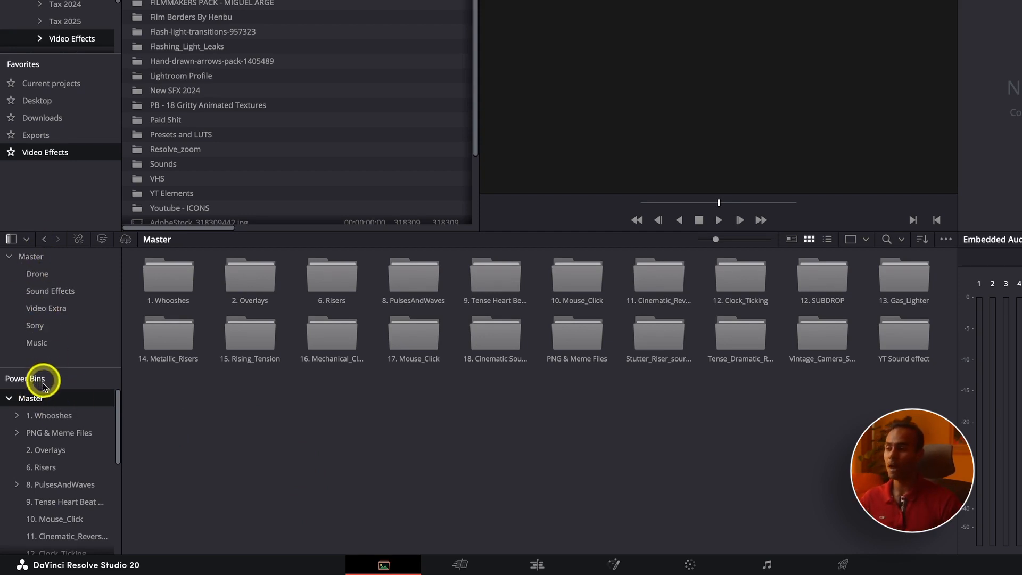
Step: Look over the remaining Power Bins and return to the project's own Master bin
{"action": "scroll", "coordinate": [44, 433], "scroll_direction": "down", "scroll_amount": 5}
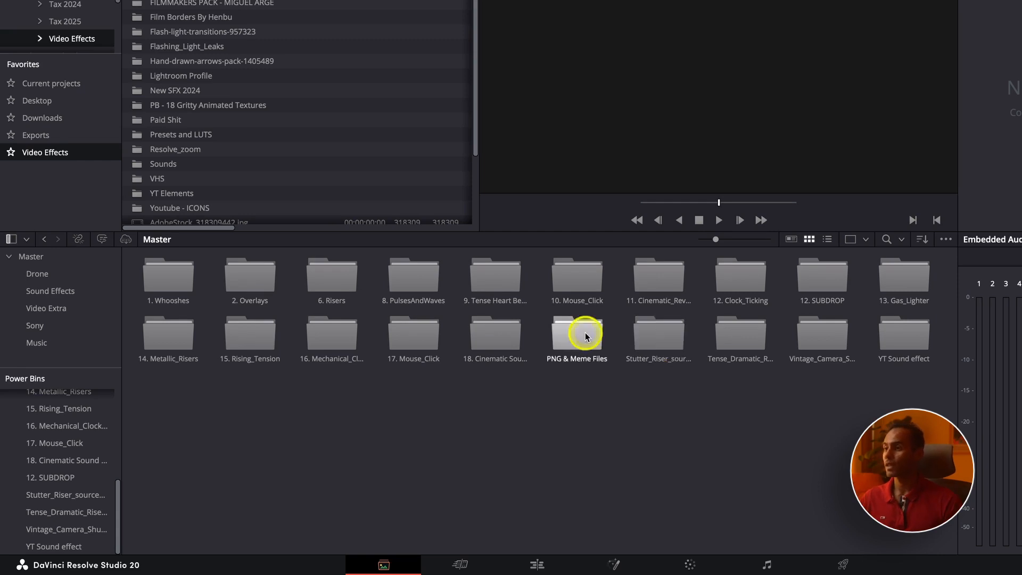
{"action": "left_click", "coordinate": [60, 257]}
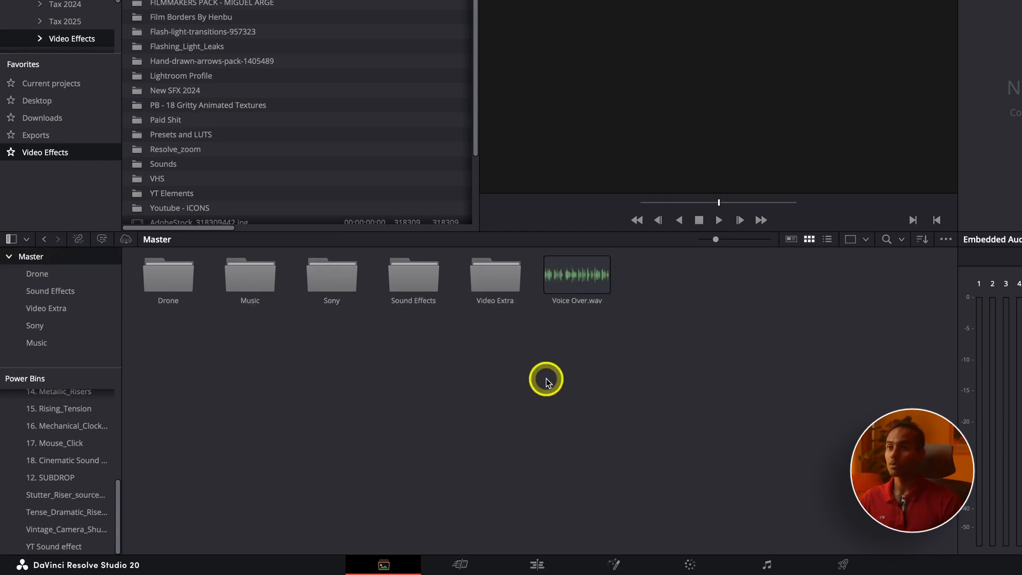